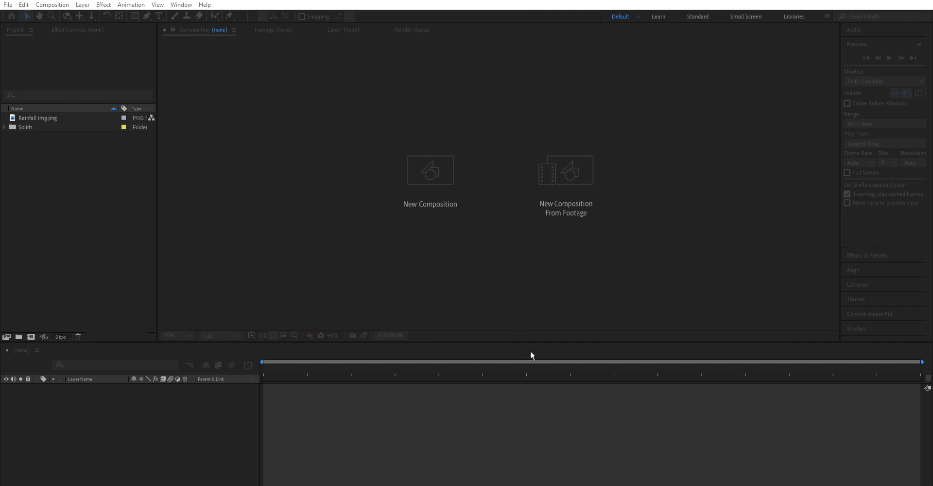
Create a 1920 x 1080 composition at 24 fps and add a full-frame black solid to it.
left_click(527, 358)
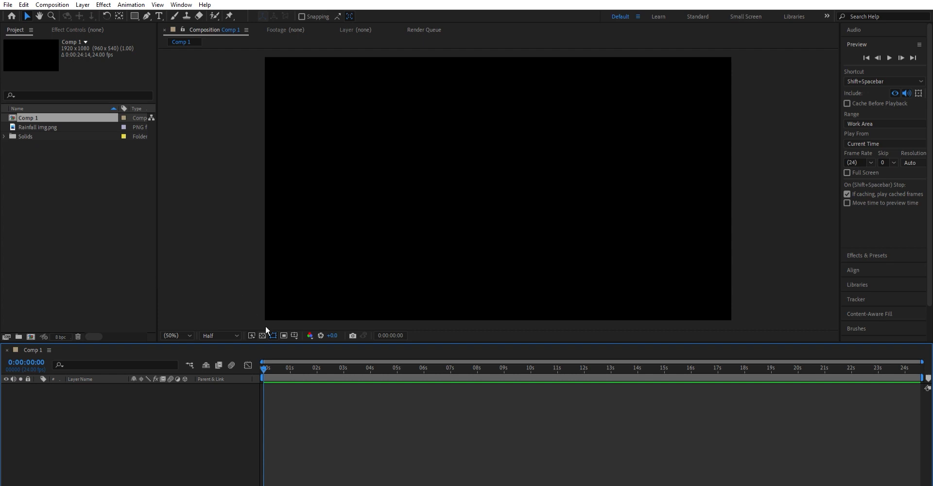
key("ctrl+y")
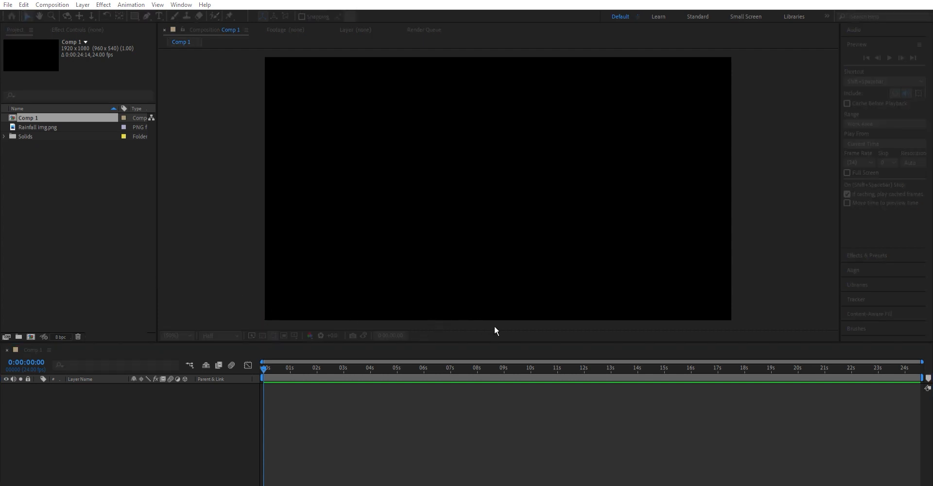
key("Return")
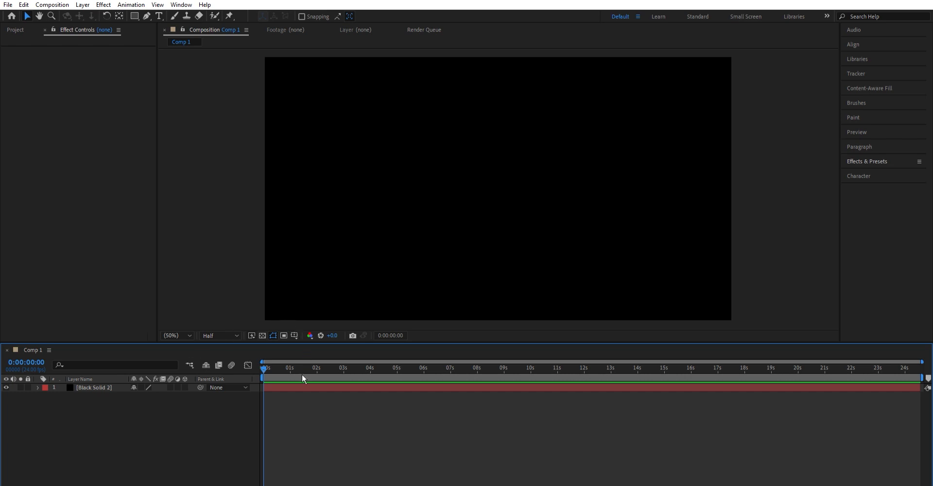
Add an adjustment layer above the black solid with the CC Rainfall effect and preview the rain.
key("ctrl+alt+y")
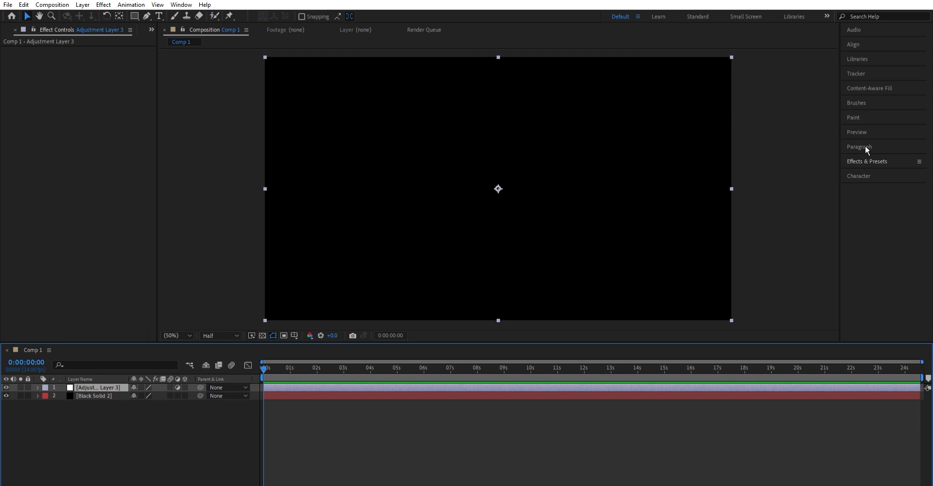
left_click(883, 158)
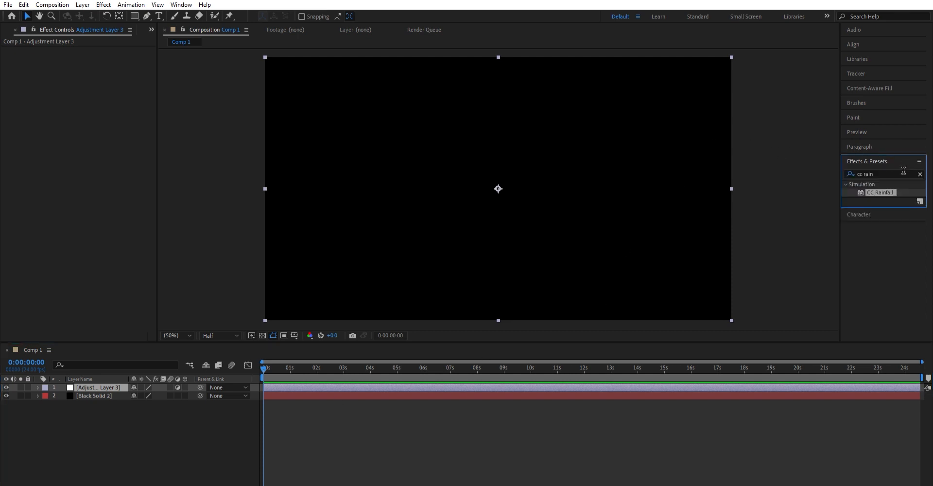
left_click_drag(893, 189, 117, 380)
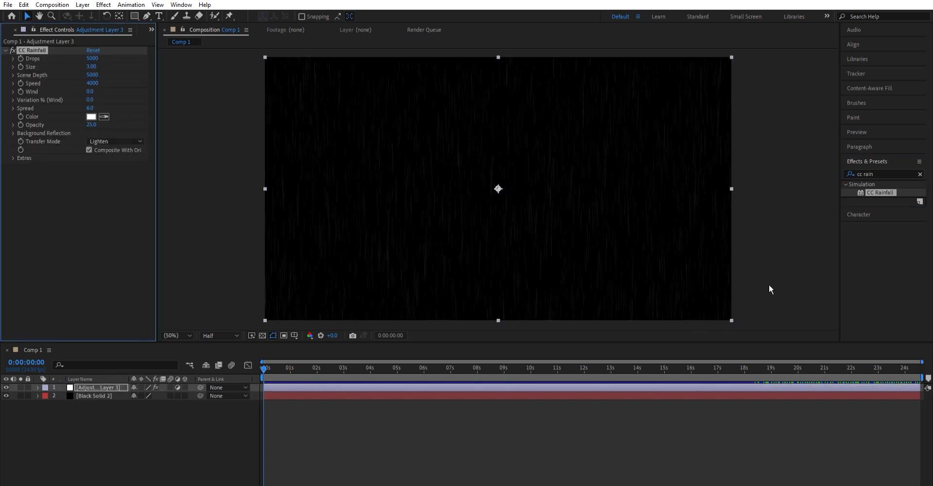
left_click(882, 130)
left_click(891, 139)
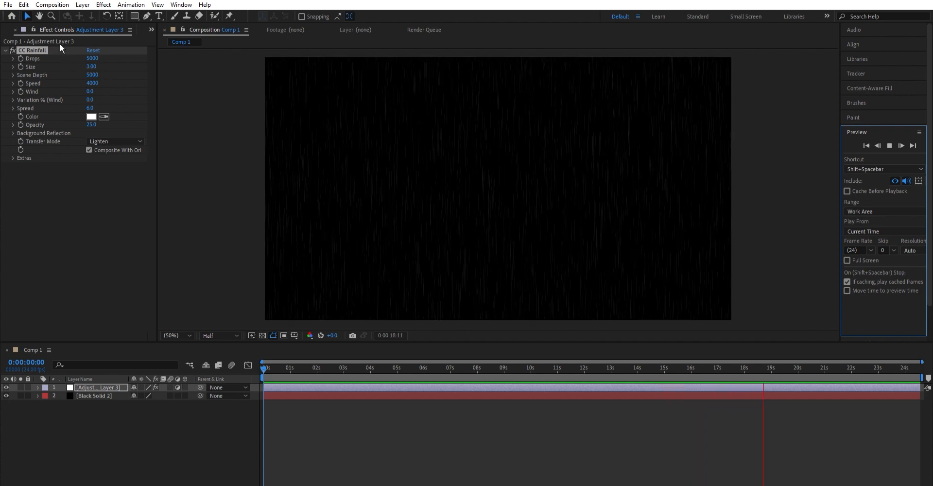
Set the CC Rainfall Drops to 4000 and Size to 5 on the adjustment layer.
left_click(92, 58)
type("4000")
key("Return")
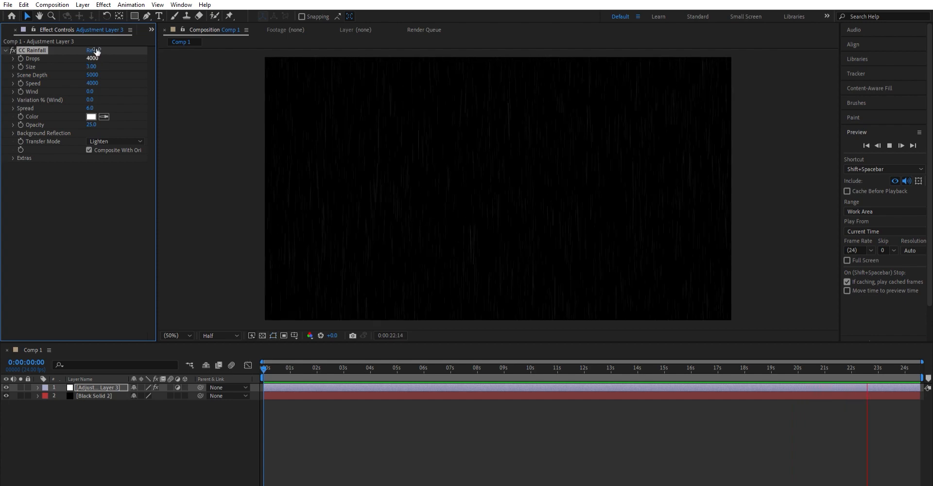
left_click(93, 67)
type("5")
key("Return")
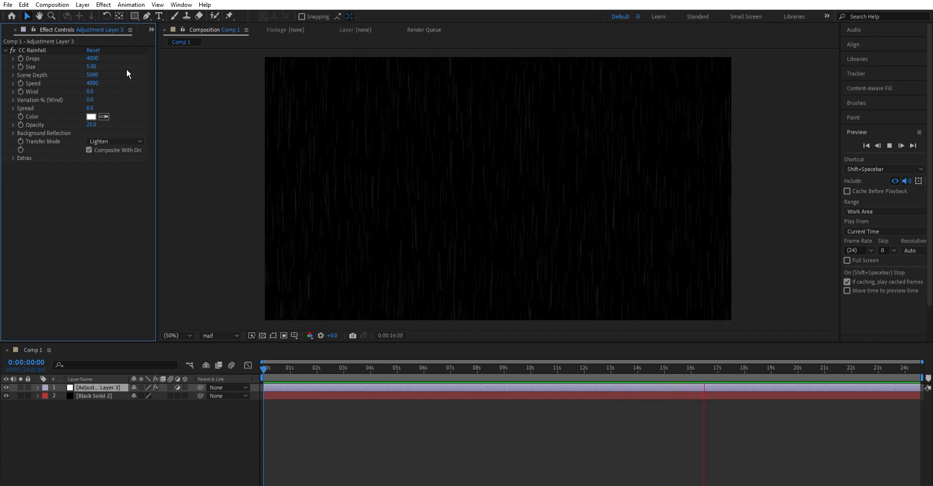
Set the CC Rainfall Scene Depth to 4500 and Speed to 1500.
left_click(94, 75)
type("4500")
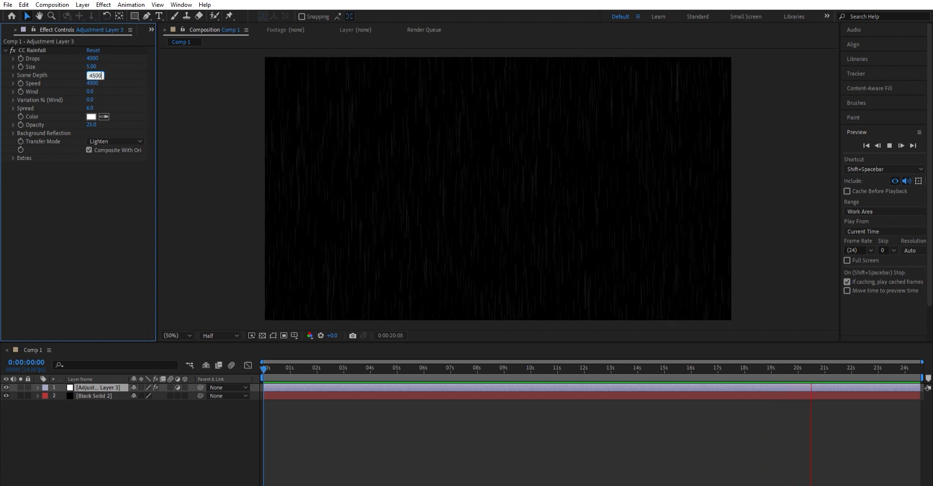
key("Return")
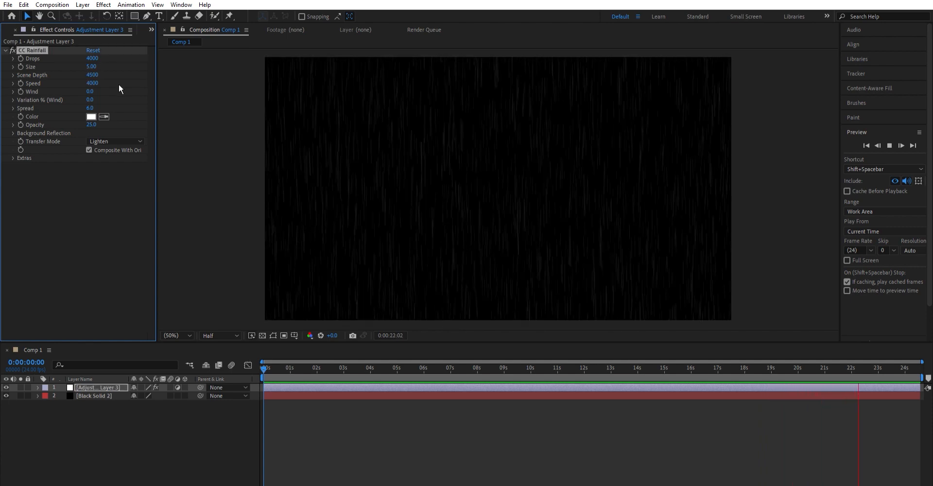
left_click(92, 83)
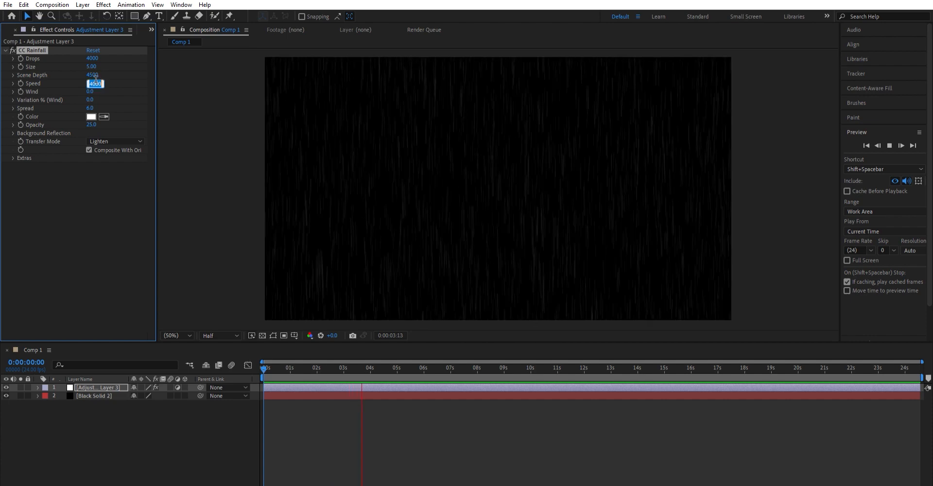
type("1500")
key("Return")
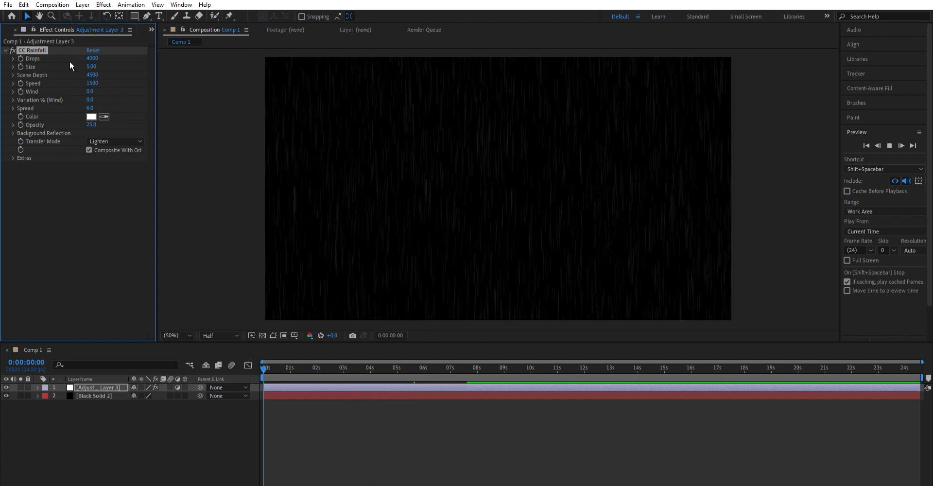
Set the CC Rainfall Wind to 1500, wind Variation to 50% and Spread to 20.
left_click(93, 91)
type("1500")
key("Return")
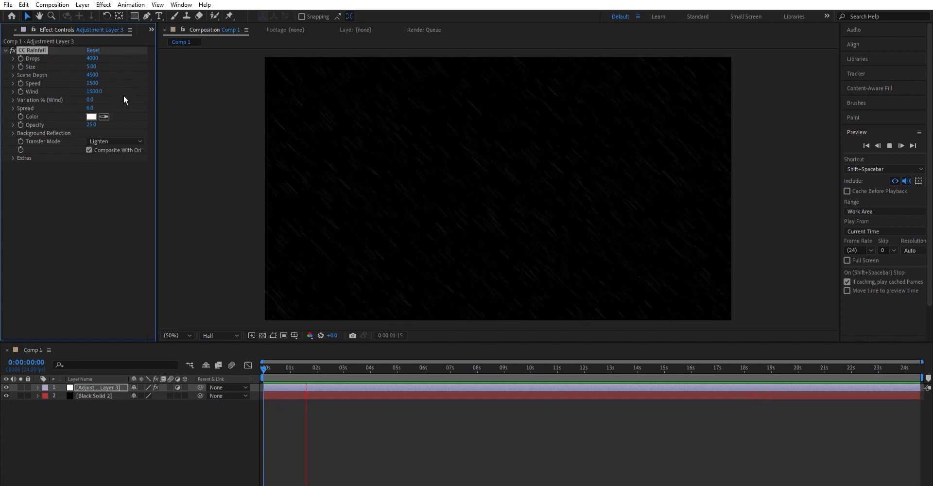
left_click(90, 100)
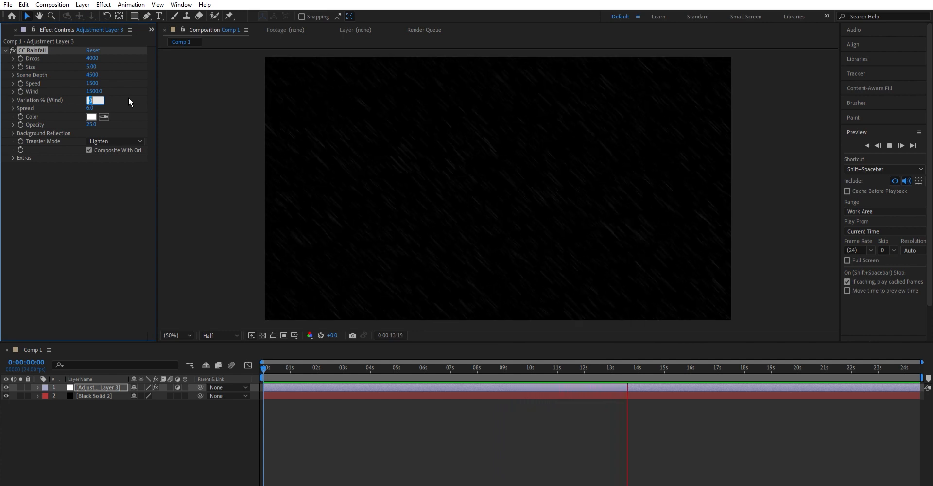
type("50")
key("Return")
left_click(90, 108)
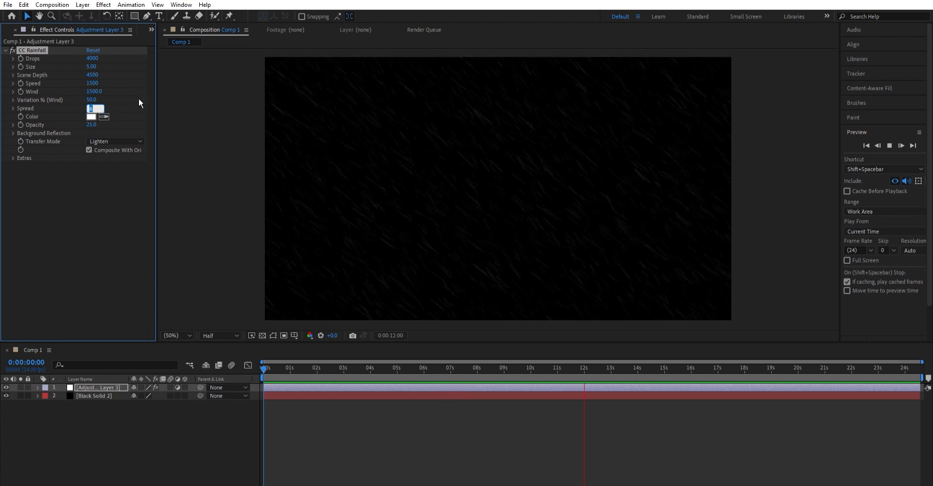
type("20")
key("Return")
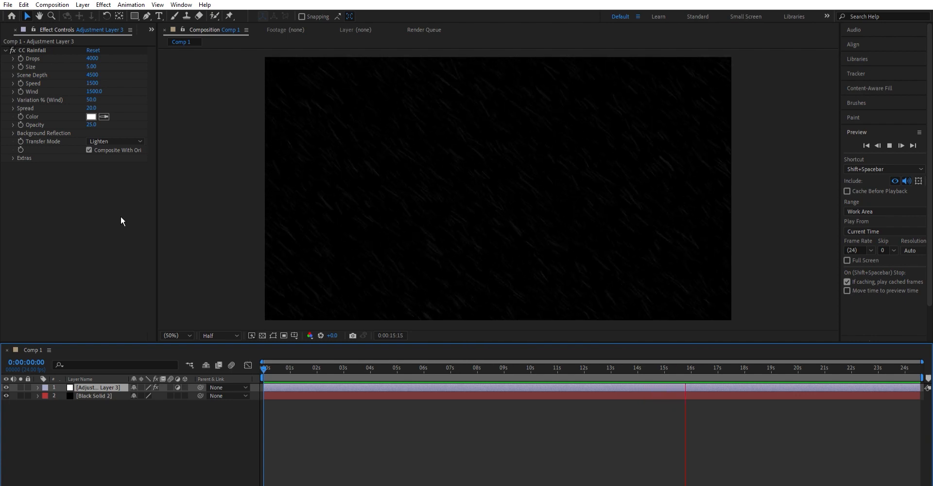
Duplicate the rain adjustment layer in the composition and set the lower one's Scene Depth to 5300.
double_click(124, 387)
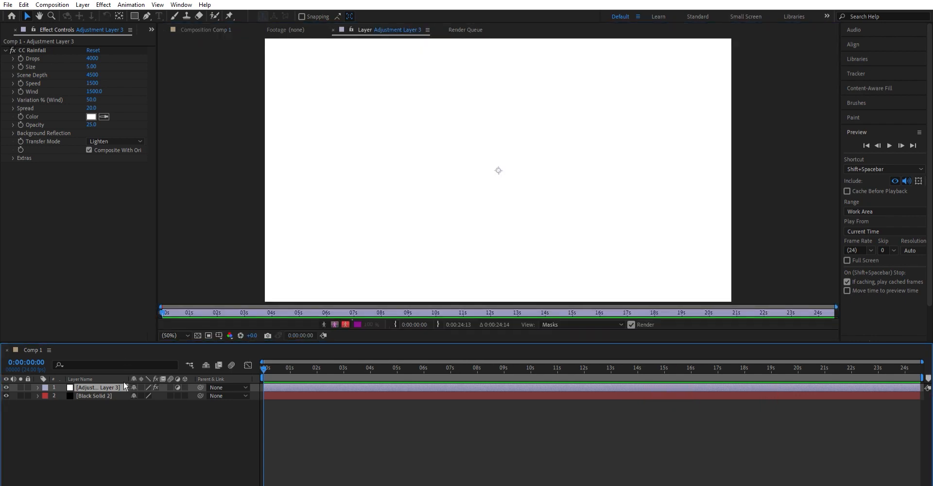
left_click(214, 27)
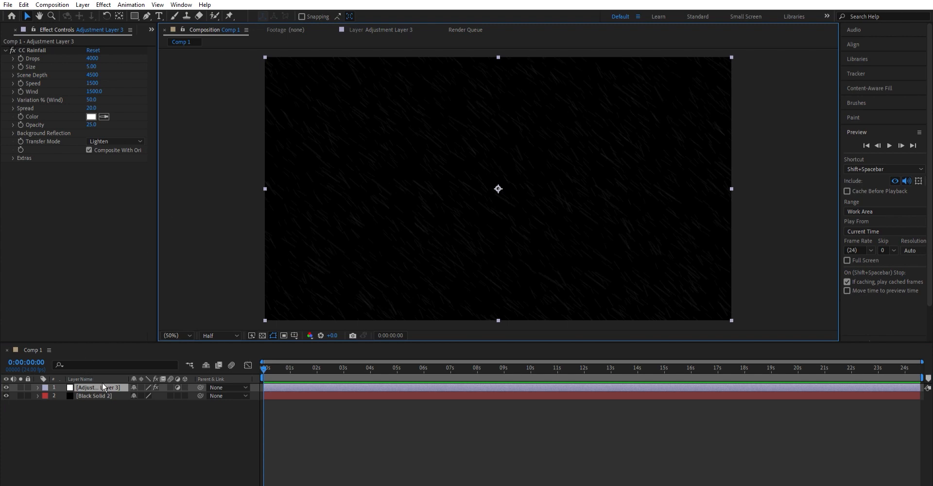
key("ctrl+d")
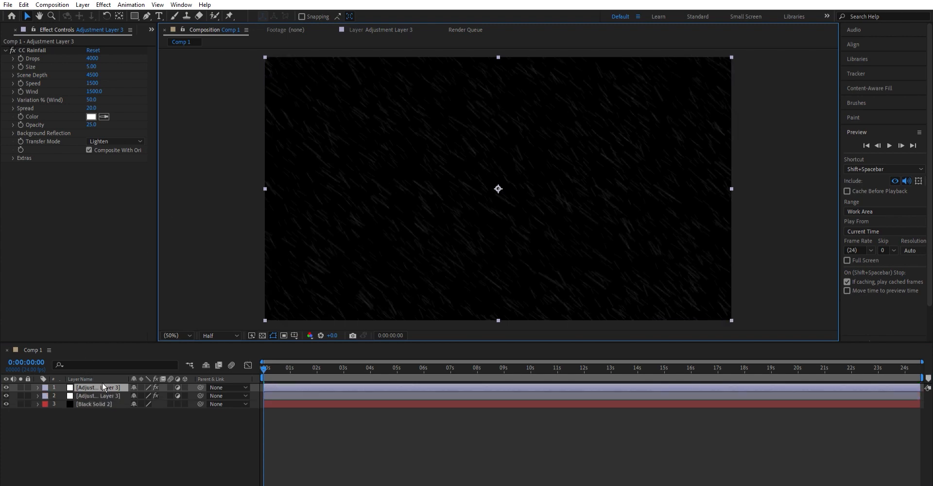
left_click(100, 392)
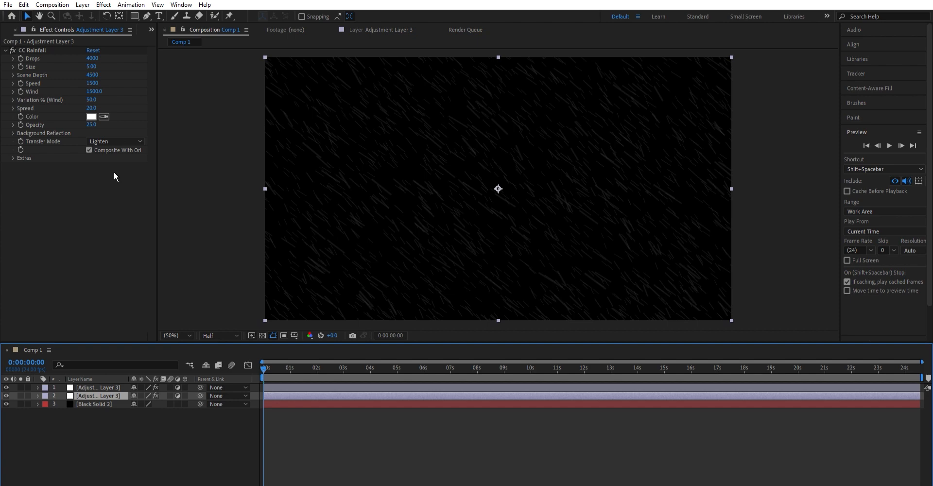
left_click(98, 73)
type("5300")
key("Return")
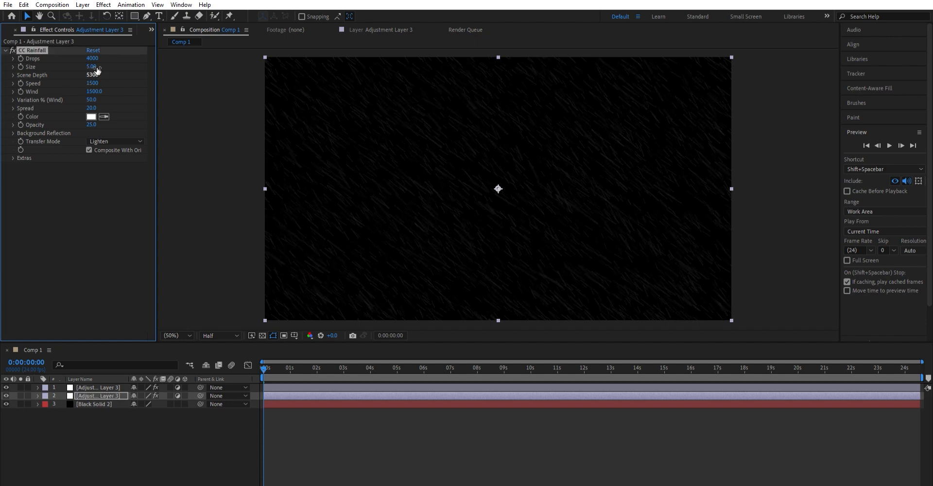
Set the lower adjustment layer's CC Rainfall Drops to 2500 and Size to 4.
left_click(93, 58)
type("2500")
key("Return")
left_click(92, 67)
type("4")
key("Return")
left_click(124, 83)
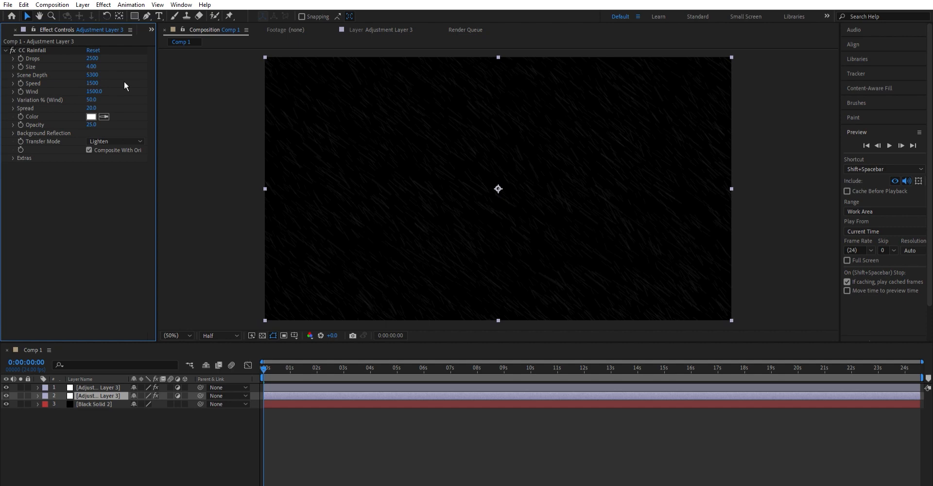
Set the lower adjustment layer's rain Speed to 750, Wind to 60 and wind Variation to 20%.
left_click(92, 83)
type("750")
key("Tab")
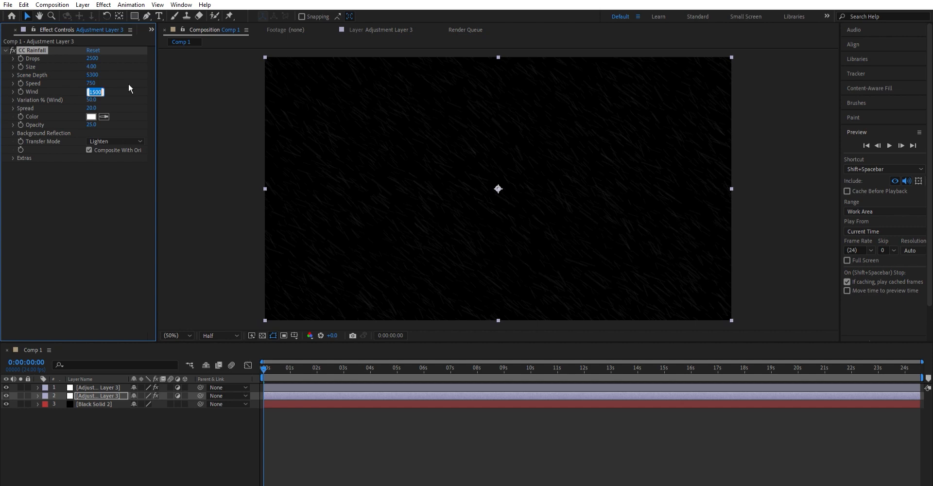
type("60")
key("Return")
type("20")
key("Return")
Set the lower adjustment layer's rain Opacity to 18 and play a preview of the composition.
left_click(105, 125)
left_click(92, 124)
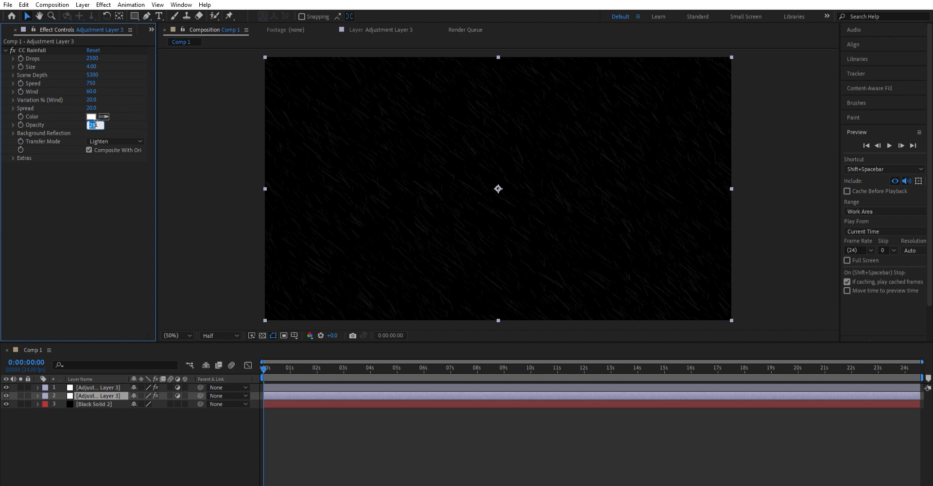
type("18")
key("Return")
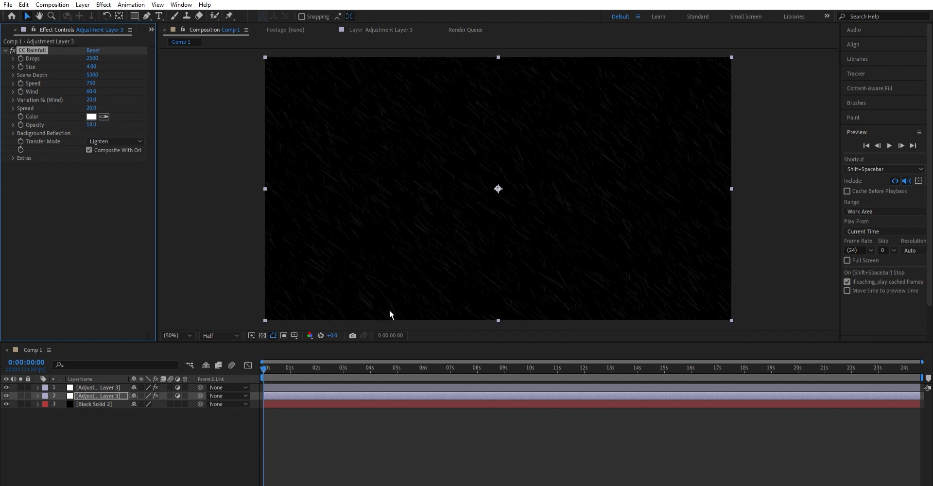
left_click(890, 146)
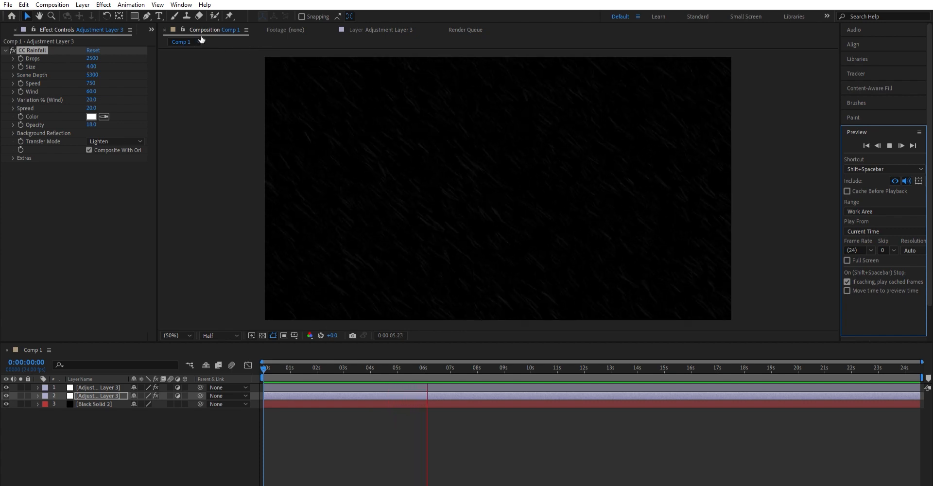
Place Rainfall img.png in the composition between the adjustment layers and the black solid.
left_click(151, 30)
left_click(159, 37)
left_click_drag(53, 125, 89, 397)
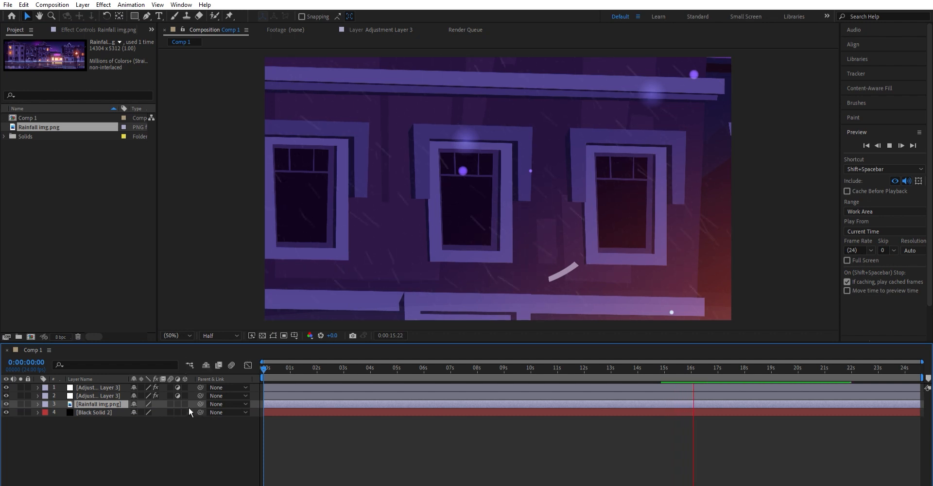
Scale the Rainfall img.png layer to 25% and collapse its properties.
key("s")
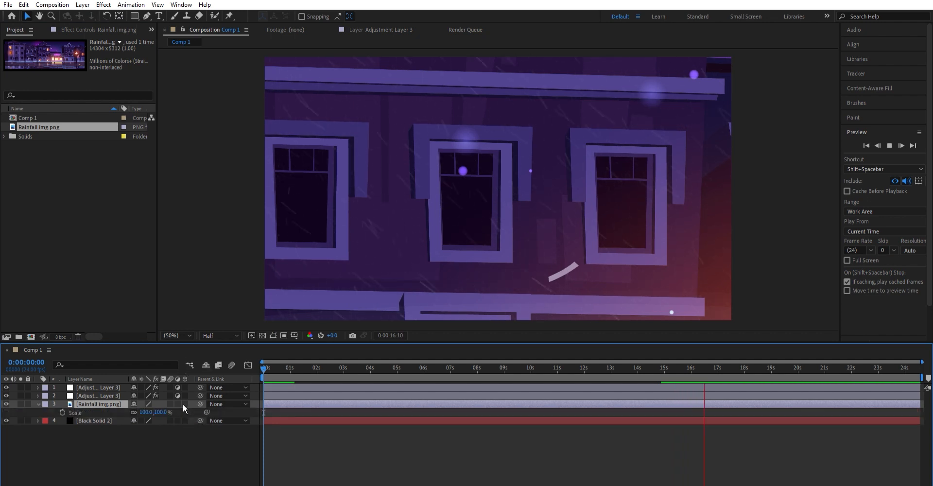
left_click(145, 412)
type("25")
key("Return")
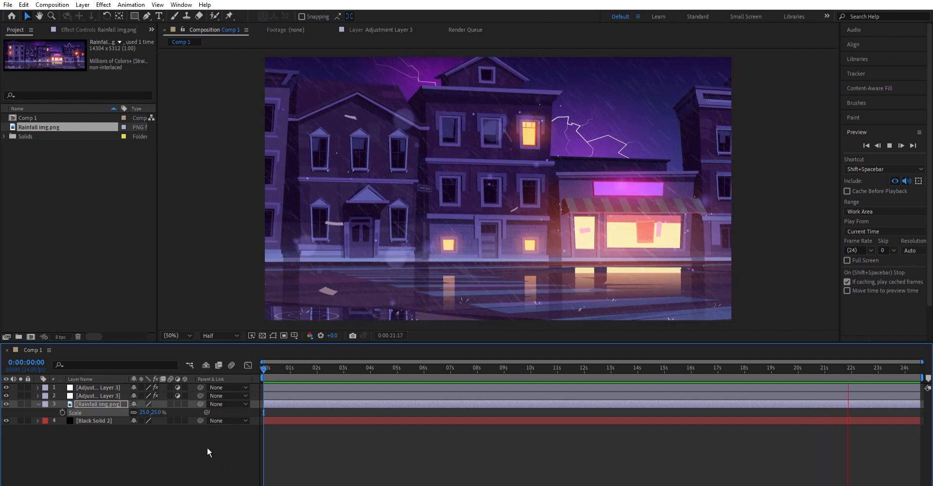
left_click(38, 404)
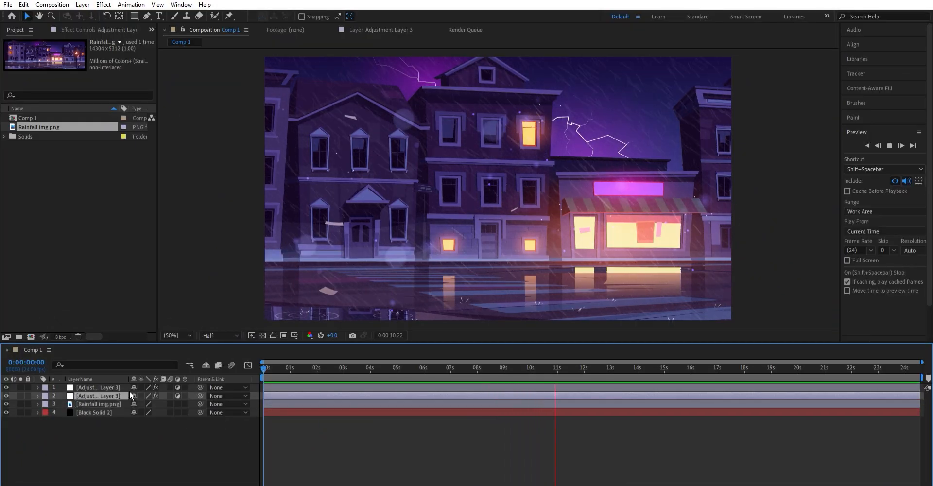
Delete the lower adjustment layer and set the remaining one's CC Rainfall Size to 7 and Speed to 2280.
key("Delete")
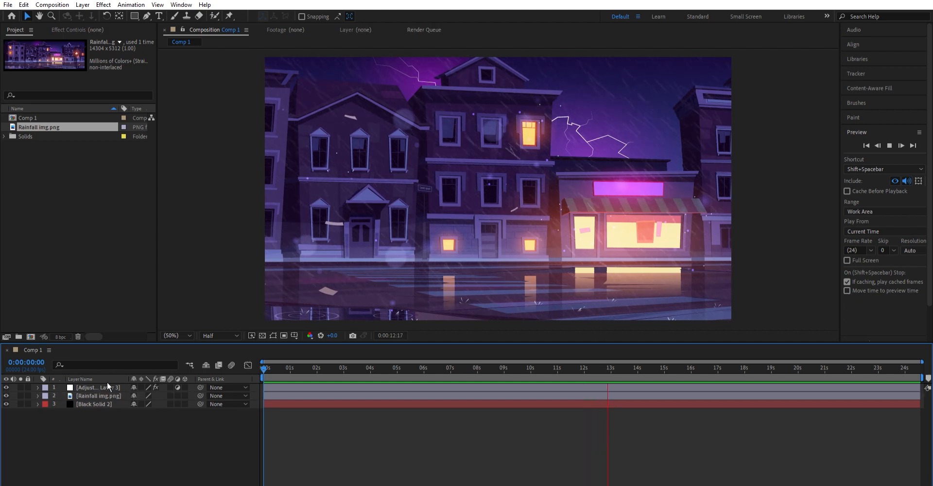
left_click(107, 384)
left_click(115, 29)
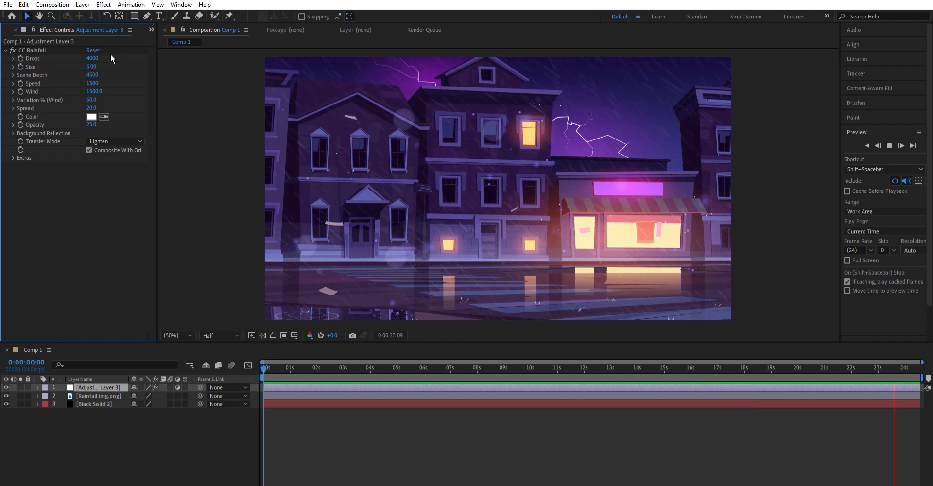
left_click(96, 66)
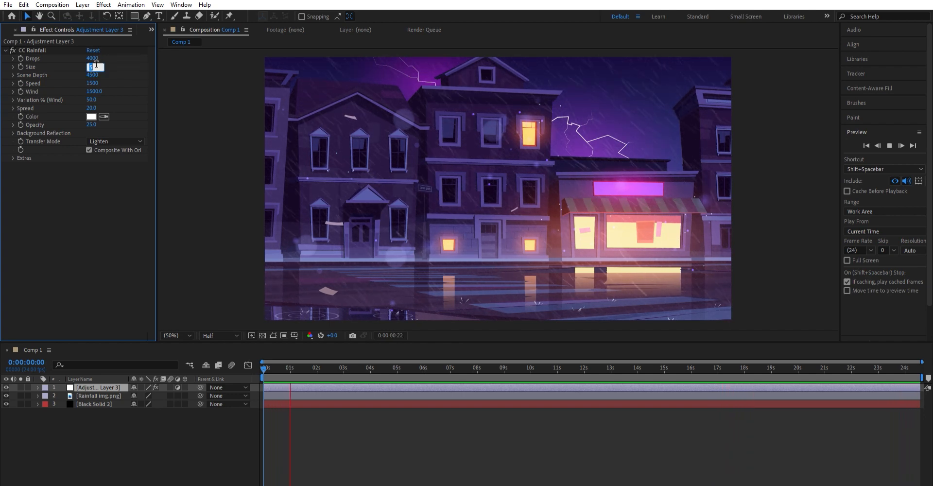
key("Return")
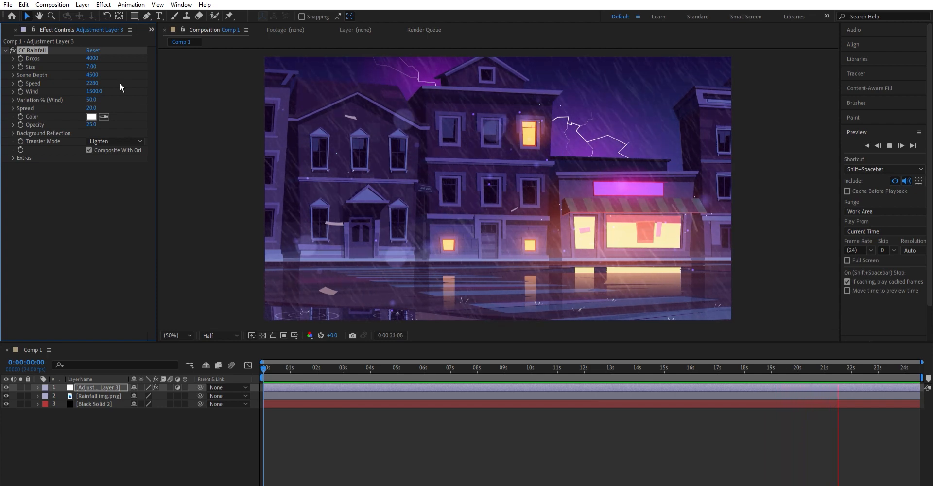
Set the CC Rainfall Wind to 100 and wind Variation to 10%.
left_click(95, 91)
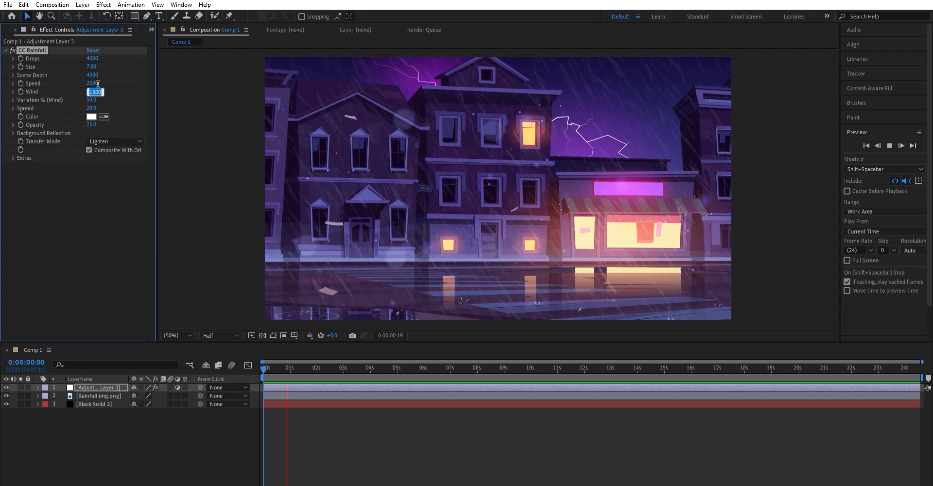
key("Tab")
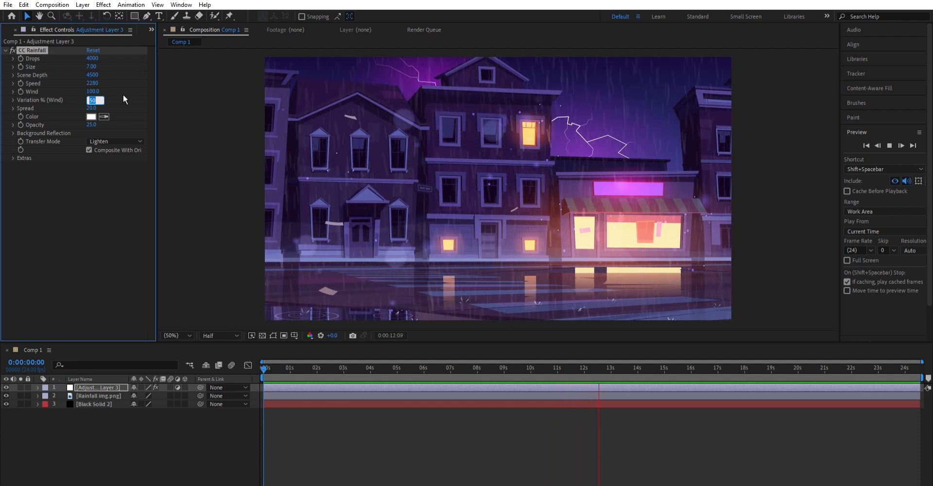
type("1")
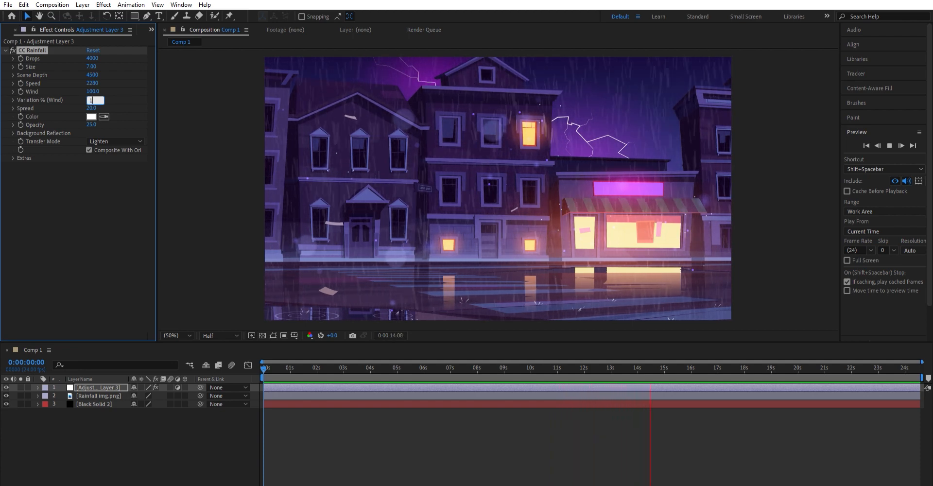
type("0")
key("Return")
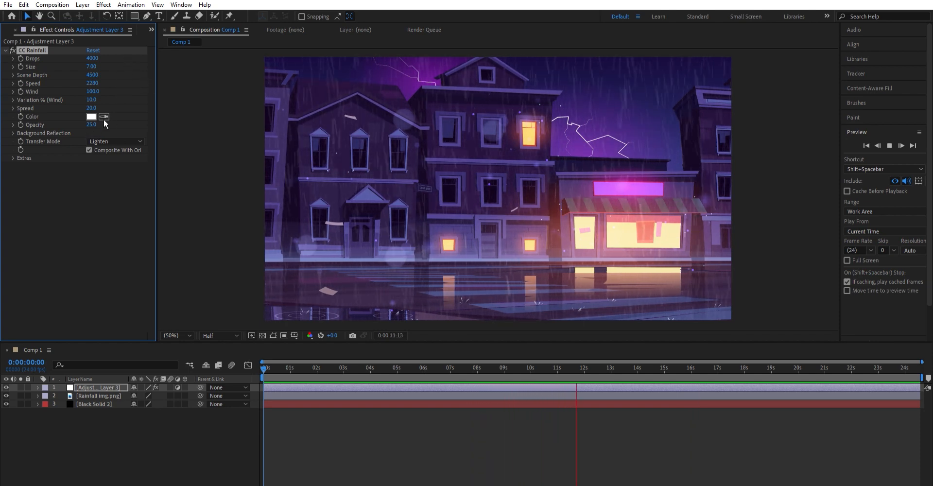
Set the CC Rainfall Opacity to 42 and Spread to 6.
left_click(94, 124)
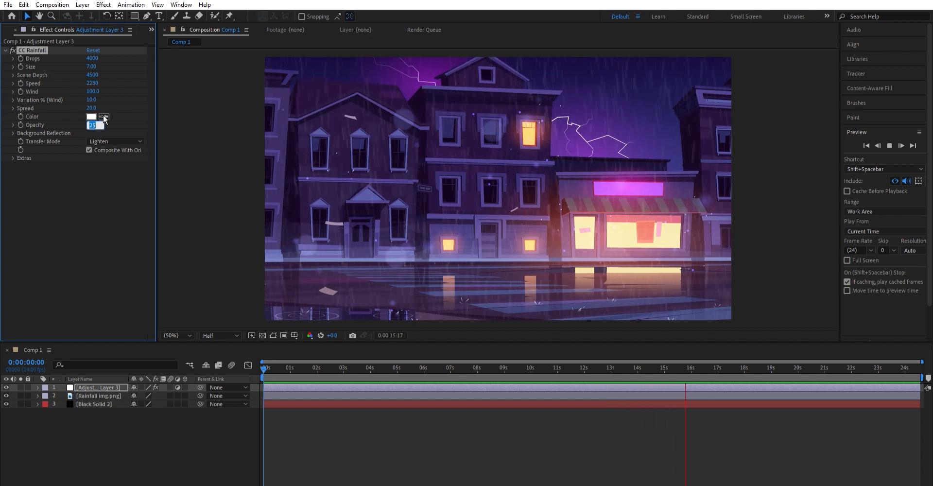
type("42")
key("Return")
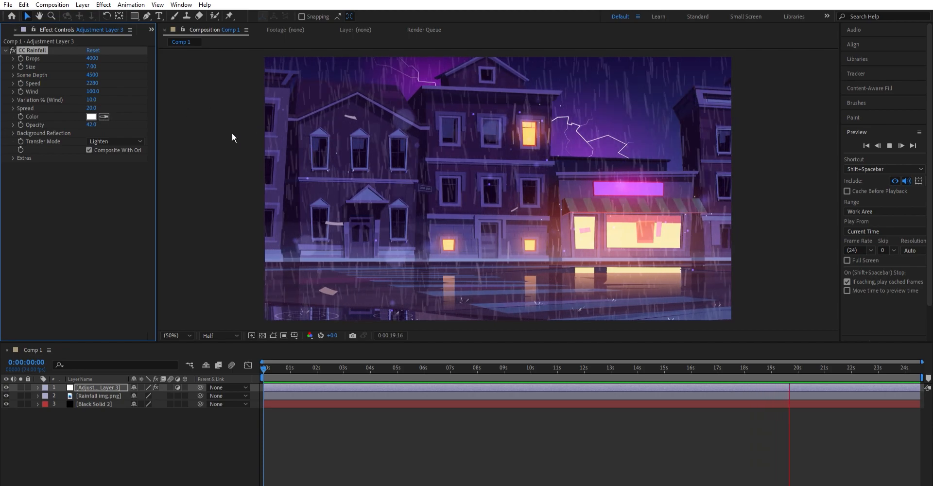
left_click(92, 108)
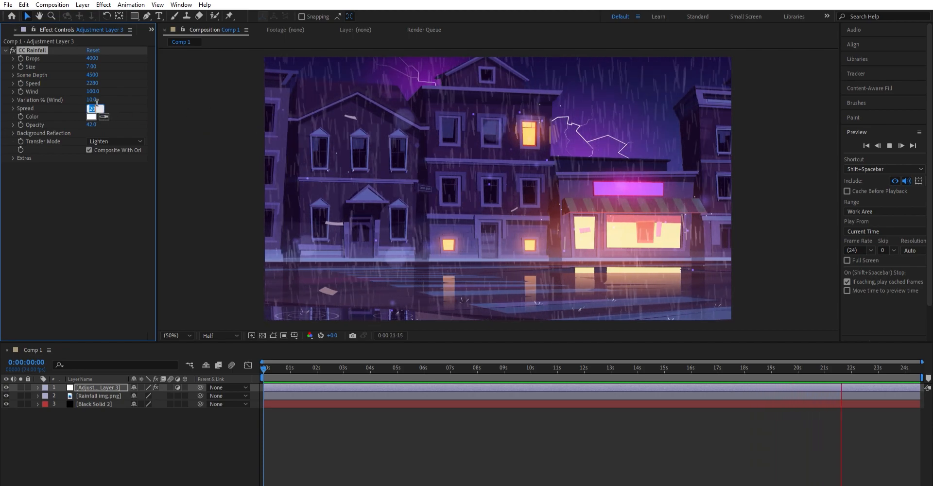
type("6")
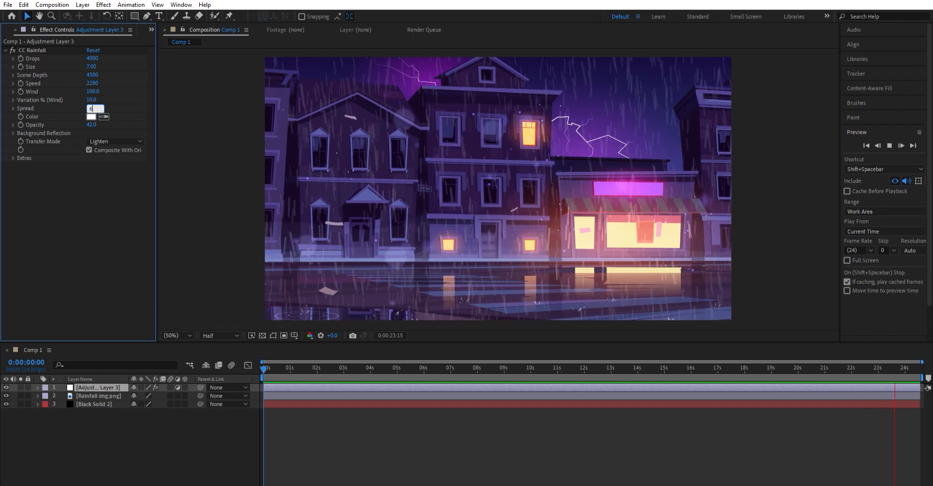
key("Return")
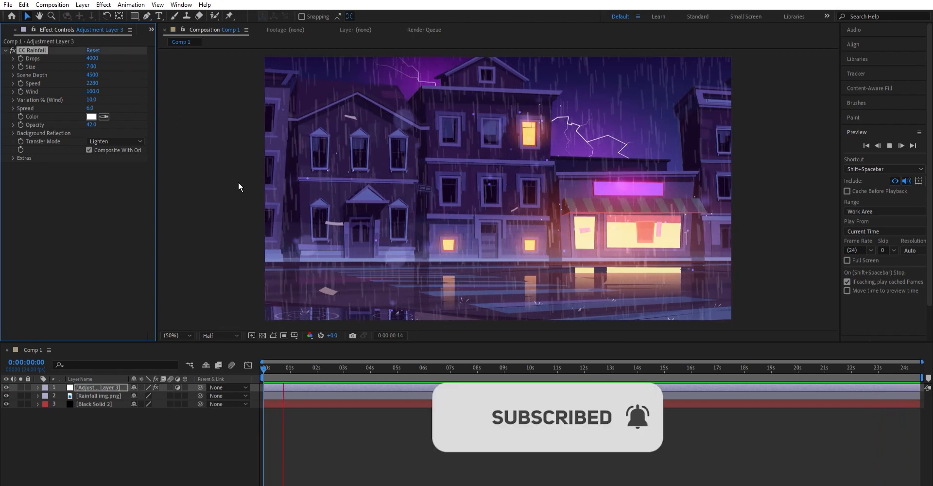